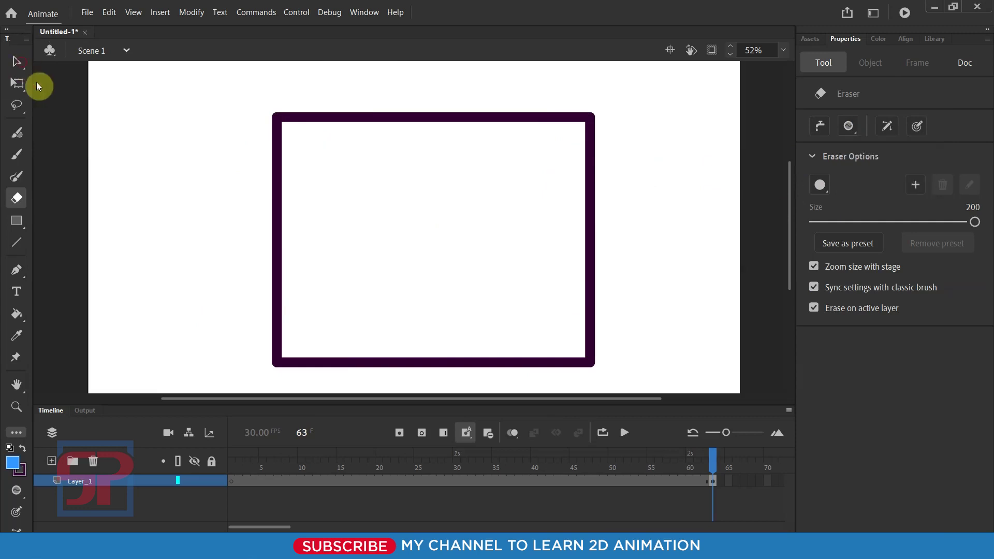
Step: Undo the last fill erase and erase the blue rectangle's outline using the Eraser in Erase Lines mode
{"action": "key", "text": "ctrl+z"}
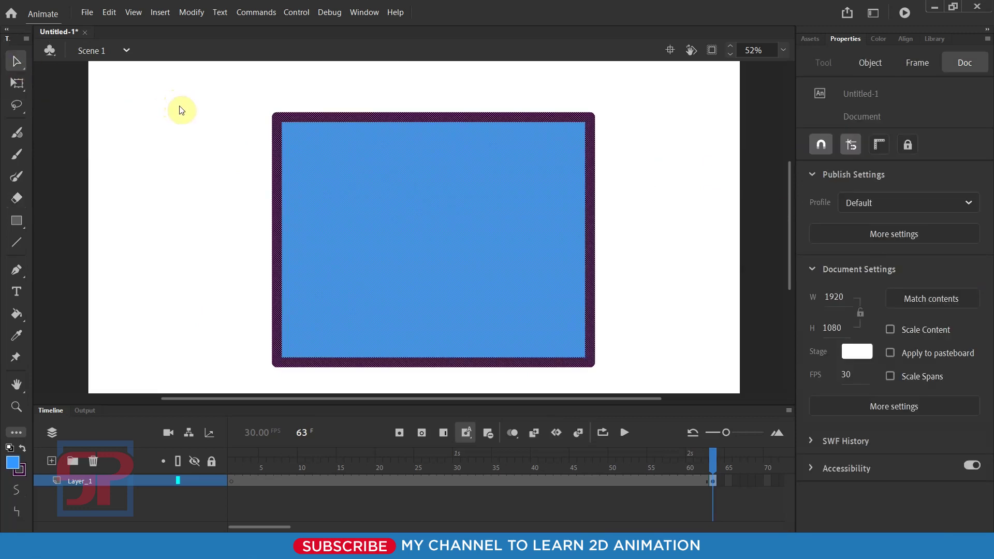
{"action": "left_click", "coordinate": [225, 108]}
{"action": "left_click_drag", "start_coordinate": [202, 96], "coordinate": [647, 411]}
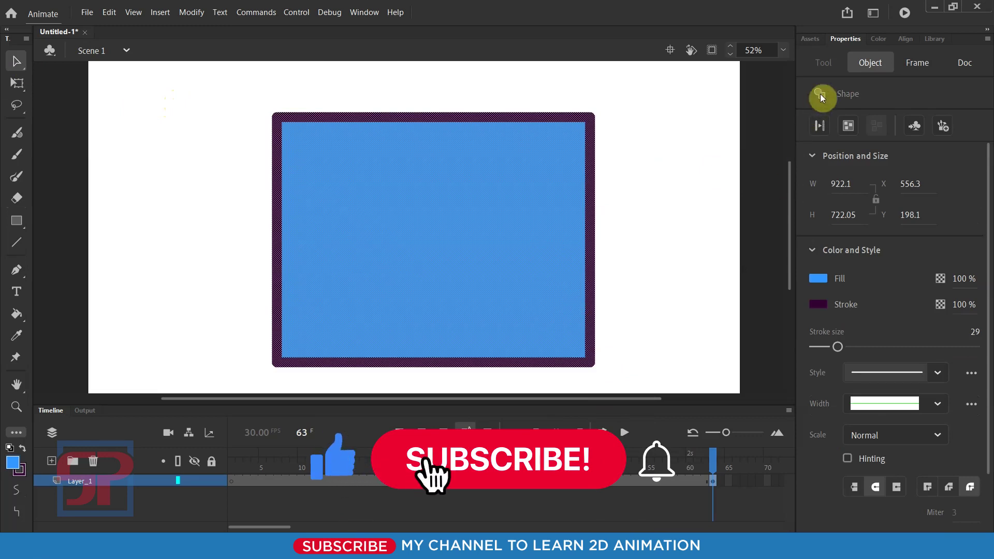
{"action": "key", "text": "e"}
{"action": "left_click", "coordinate": [824, 62]}
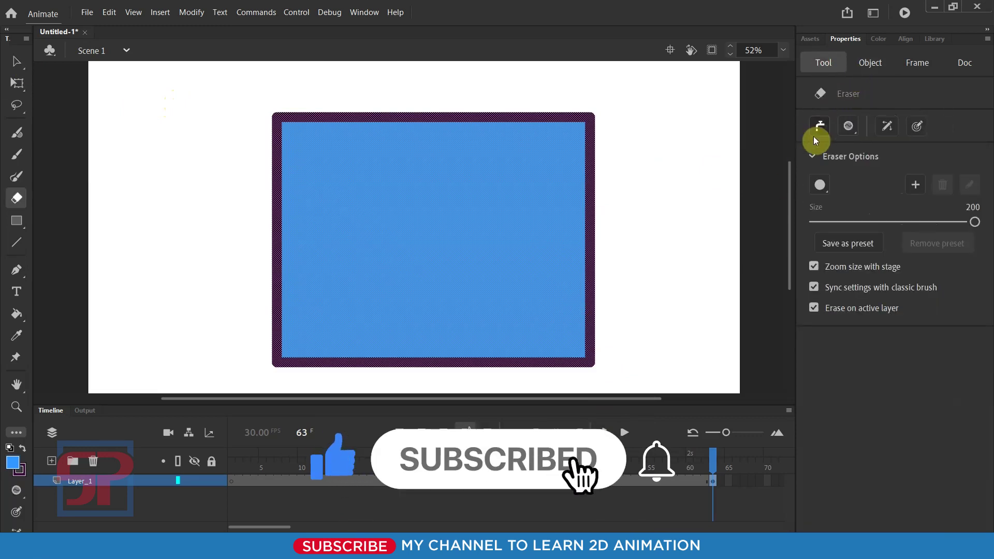
{"action": "left_click", "coordinate": [849, 128]}
{"action": "left_click", "coordinate": [869, 171]}
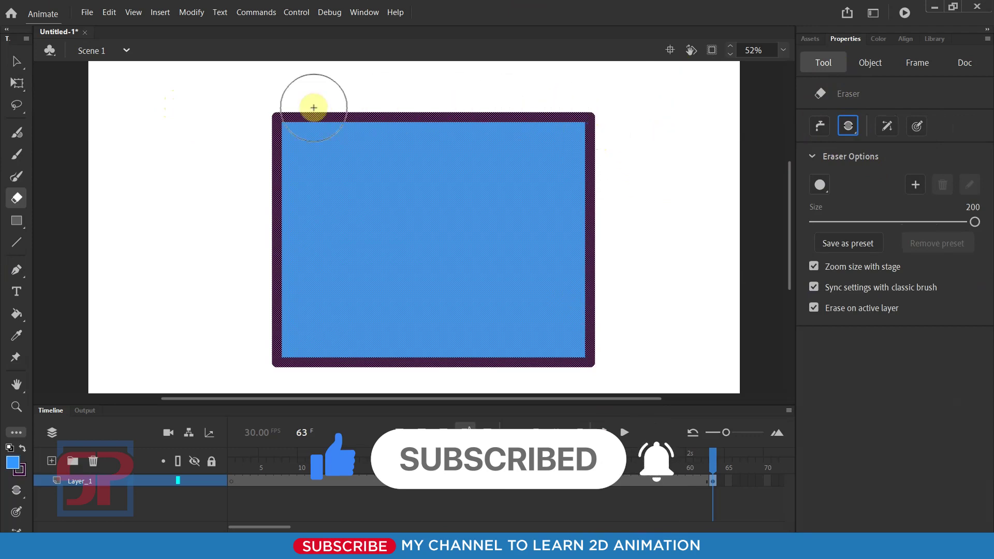
{"action": "mouse_move", "coordinate": [584, 129]}
{"action": "left_mouse_down"}
{"action": "mouse_move", "coordinate": [597, 328]}
{"action": "mouse_move", "coordinate": [661, 215]}
{"action": "mouse_move", "coordinate": [306, 177]}
{"action": "mouse_move", "coordinate": [577, 121]}
{"action": "mouse_move", "coordinate": [284, 340]}
{"action": "mouse_move", "coordinate": [575, 342]}
{"action": "mouse_move", "coordinate": [661, 264]}
{"action": "left_mouse_up"}
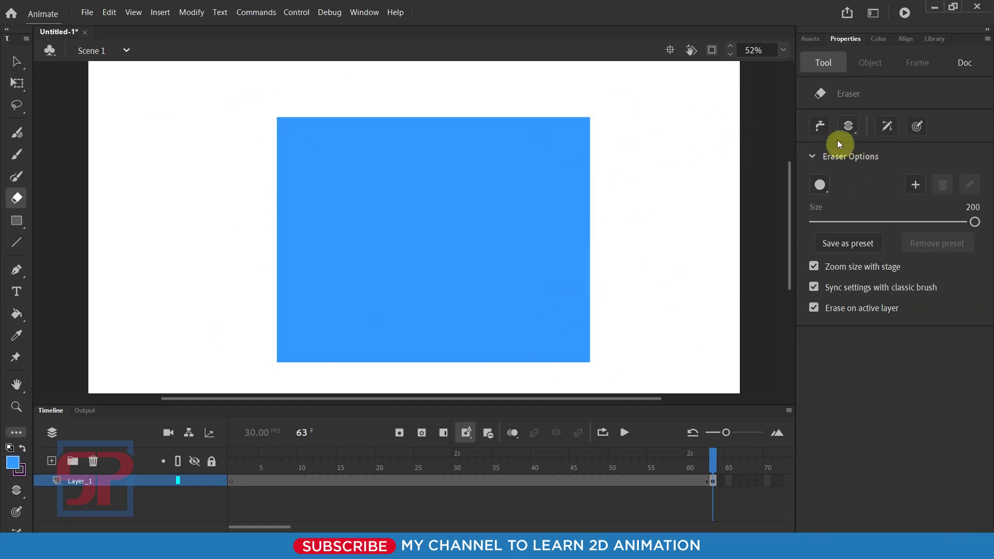
Step: Delete the remaining blue rectangle from the stage
{"action": "left_click", "coordinate": [848, 126]}
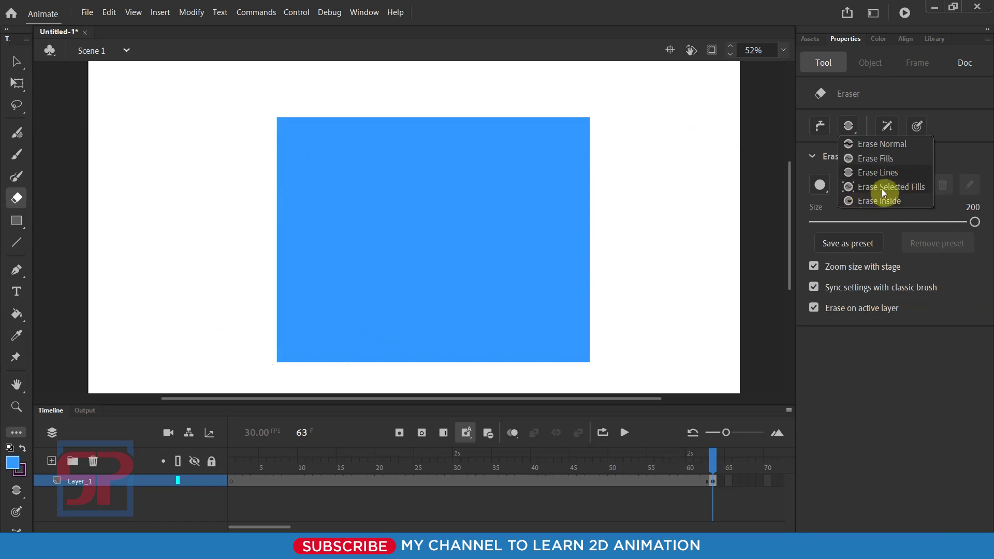
{"action": "left_click", "coordinate": [17, 62]}
{"action": "left_click", "coordinate": [535, 296]}
{"action": "left_click_drag", "start_coordinate": [535, 296], "coordinate": [403, 224]}
{"action": "key", "text": "Delete"}
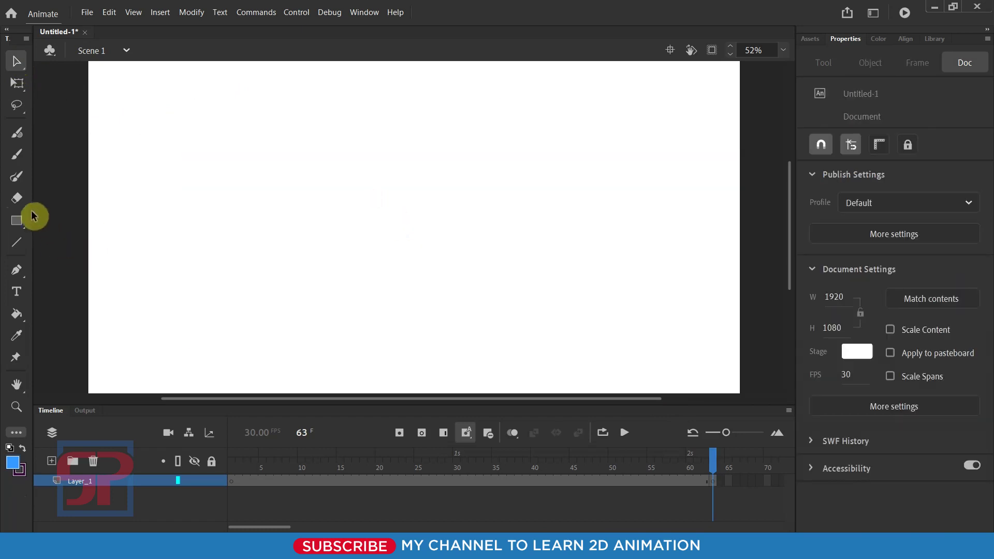
Step: Draw ten separate rectangles of varied sizes across the stage with blue fill and dark purple stroke
{"action": "left_click", "coordinate": [9, 226]}
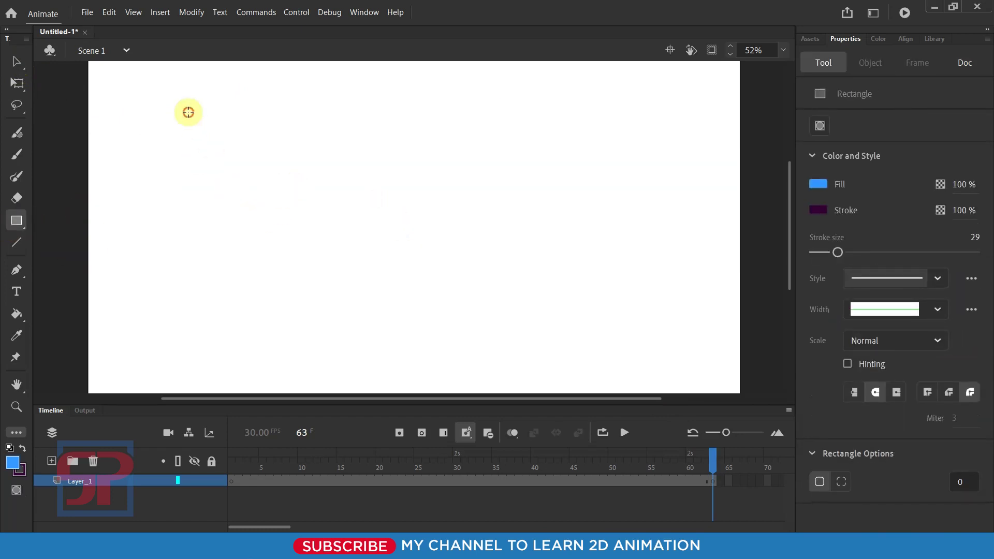
{"action": "left_click_drag", "start_coordinate": [185, 110], "coordinate": [258, 181]}
{"action": "left_click_drag", "start_coordinate": [347, 109], "coordinate": [417, 180]}
{"action": "left_click_drag", "start_coordinate": [590, 108], "coordinate": [642, 197]}
{"action": "left_click_drag", "start_coordinate": [462, 282], "coordinate": [554, 327]}
{"action": "left_click_drag", "start_coordinate": [636, 269], "coordinate": [668, 321]}
{"action": "left_click_drag", "start_coordinate": [241, 269], "coordinate": [328, 331]}
{"action": "left_click_drag", "start_coordinate": [397, 247], "coordinate": [432, 269]}
{"action": "left_click_drag", "start_coordinate": [504, 160], "coordinate": [532, 211]}
{"action": "left_click_drag", "start_coordinate": [271, 202], "coordinate": [319, 237]}
{"action": "left_click_drag", "start_coordinate": [300, 99], "coordinate": [323, 150]}
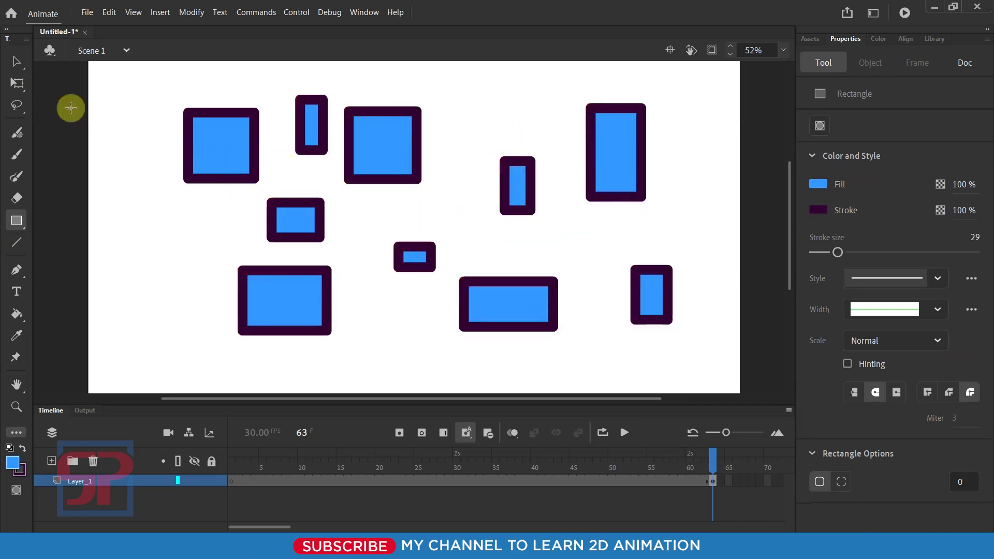
Step: Fill the upper-left square with bright green and the large square at the upper middle with violet
{"action": "left_click", "coordinate": [14, 63]}
{"action": "double_click", "coordinate": [222, 151]}
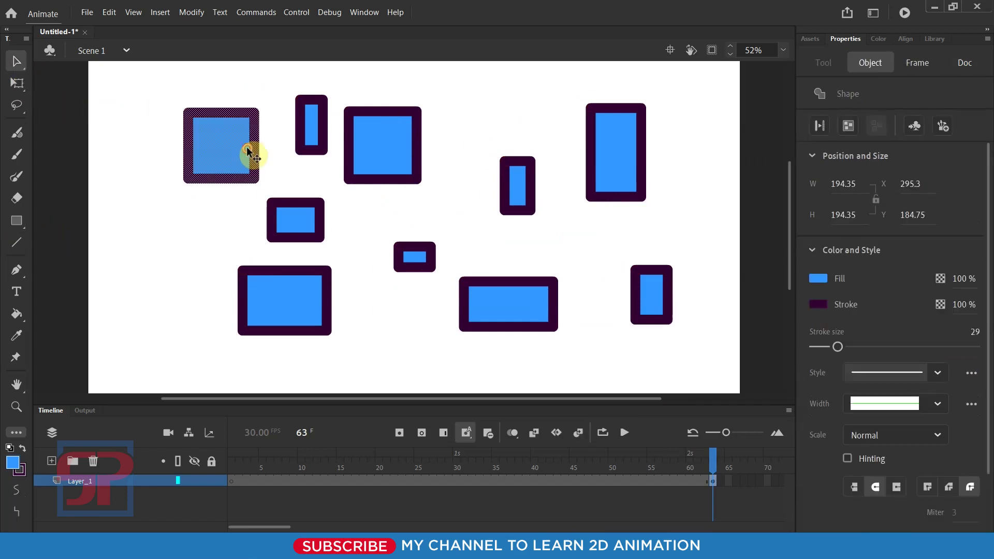
{"action": "left_click", "coordinate": [817, 278]}
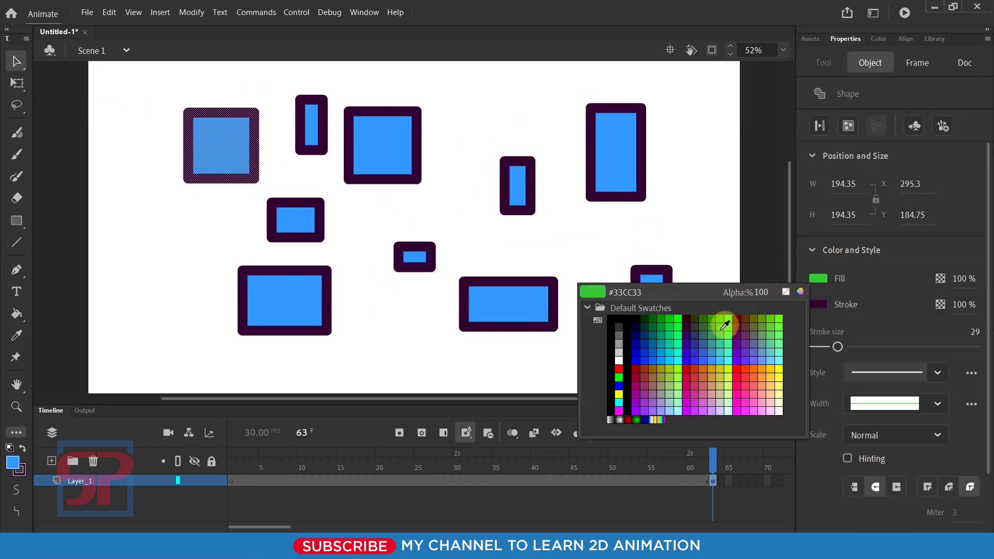
{"action": "left_click", "coordinate": [725, 321]}
{"action": "double_click", "coordinate": [361, 128]}
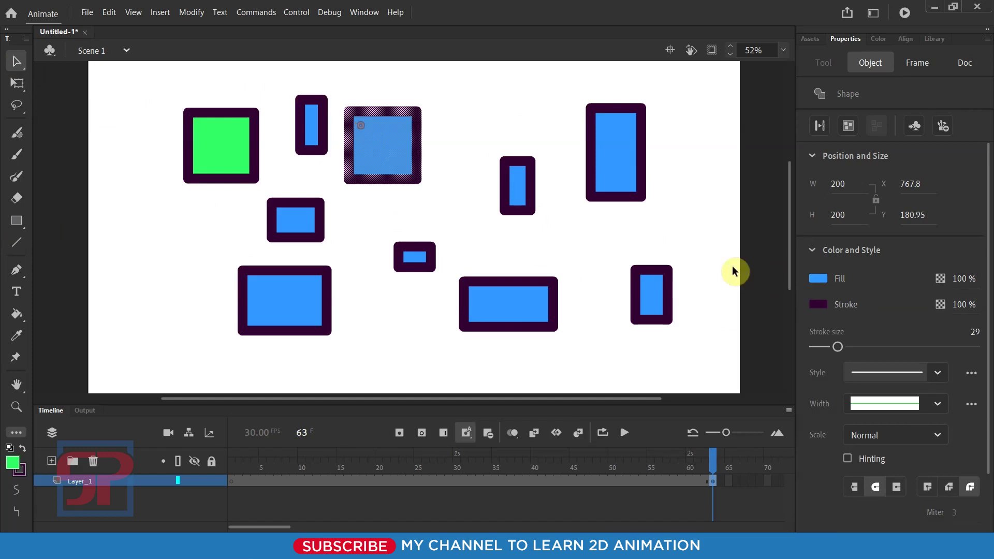
{"action": "left_click", "coordinate": [831, 281]}
{"action": "left_click", "coordinate": [756, 354]}
Step: Fill the tall upper-right rectangle with mint green and the large upper-middle square with teal
{"action": "left_click", "coordinate": [614, 149]}
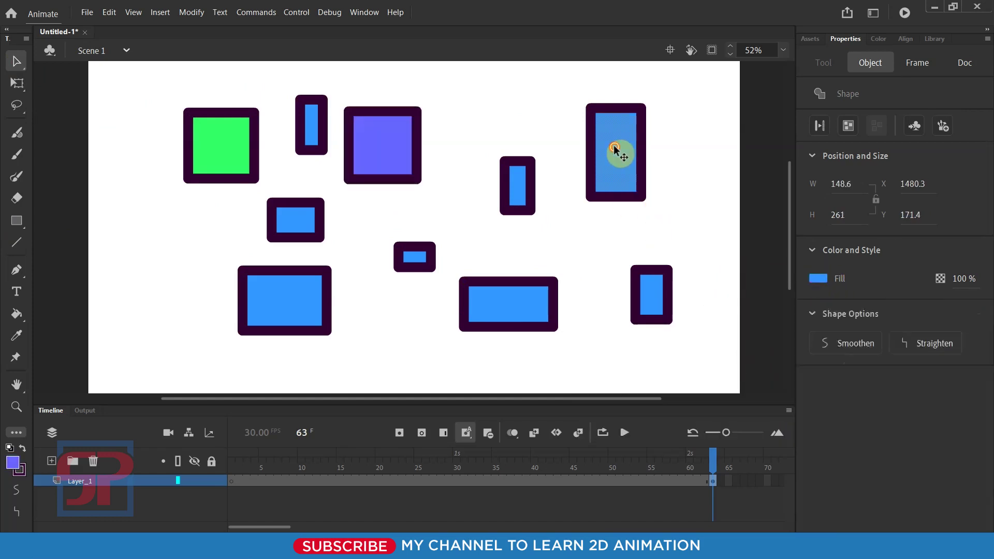
{"action": "left_click", "coordinate": [817, 278]}
{"action": "left_click", "coordinate": [730, 334]}
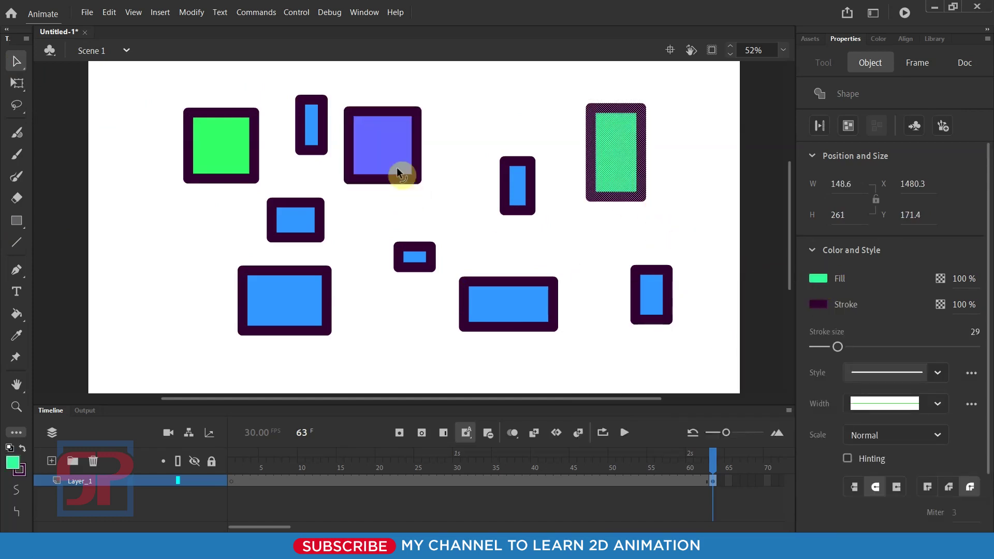
{"action": "left_click", "coordinate": [399, 173]}
{"action": "left_click", "coordinate": [817, 278]}
{"action": "left_click", "coordinate": [668, 321]}
Step: Fill the large lower-left rectangle with pink and the wide lower-middle rectangle with yellow
{"action": "double_click", "coordinate": [310, 323]}
{"action": "left_click", "coordinate": [816, 278]}
{"action": "left_click", "coordinate": [619, 373]}
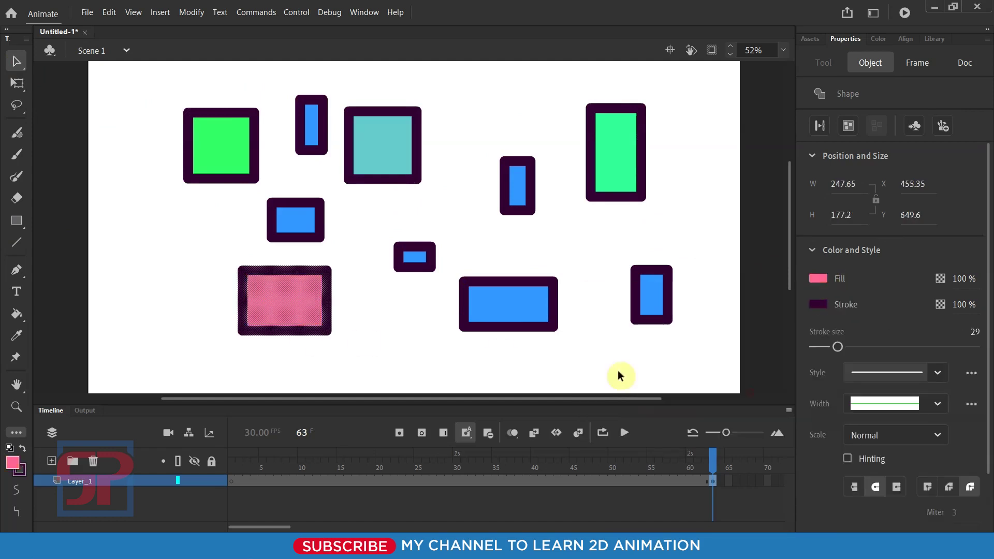
{"action": "double_click", "coordinate": [507, 305]}
{"action": "left_click", "coordinate": [816, 278]}
{"action": "left_click", "coordinate": [624, 344]}
Step: Fill the small rectangle above the pink one with pale cream
{"action": "double_click", "coordinate": [292, 222]}
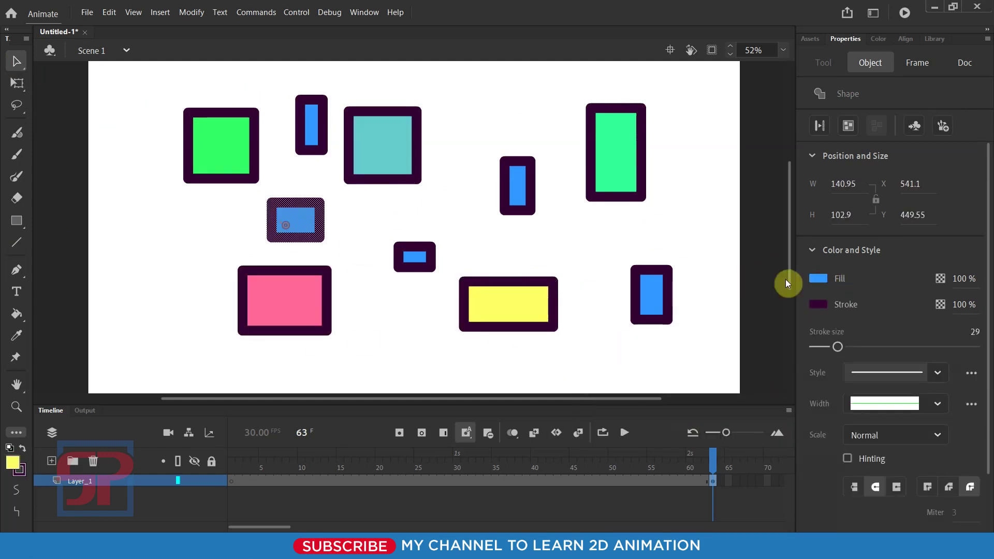
{"action": "left_click", "coordinate": [824, 278]}
{"action": "left_click", "coordinate": [789, 397]}
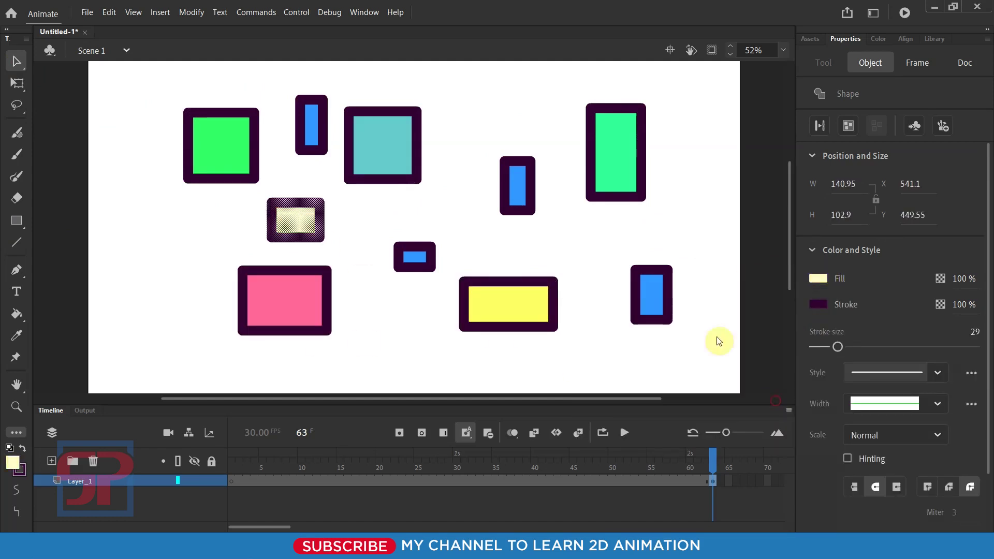
Step: Reduce the stroke size of all ten rectangles to 14
{"action": "left_click", "coordinate": [698, 219]}
{"action": "mouse_move", "coordinate": [150, 80]}
{"action": "left_mouse_down"}
{"action": "mouse_move", "coordinate": [714, 333]}
{"action": "mouse_move", "coordinate": [746, 381]}
{"action": "left_mouse_up"}
{"action": "left_click_drag", "start_coordinate": [836, 348], "coordinate": [825, 348]}
{"action": "left_click", "coordinate": [681, 182]}
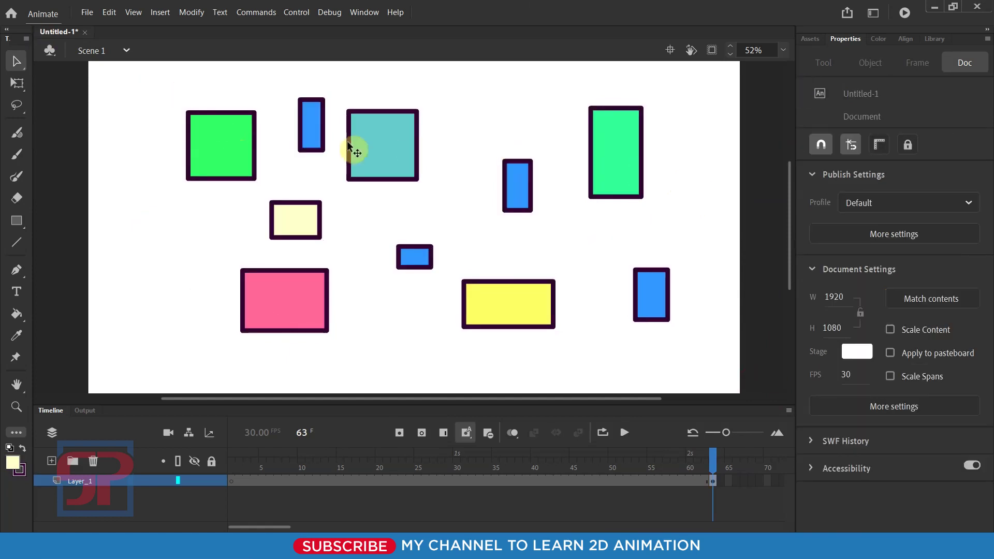
{"action": "left_click_drag", "start_coordinate": [144, 78], "coordinate": [702, 382]}
{"action": "left_click", "coordinate": [717, 176]}
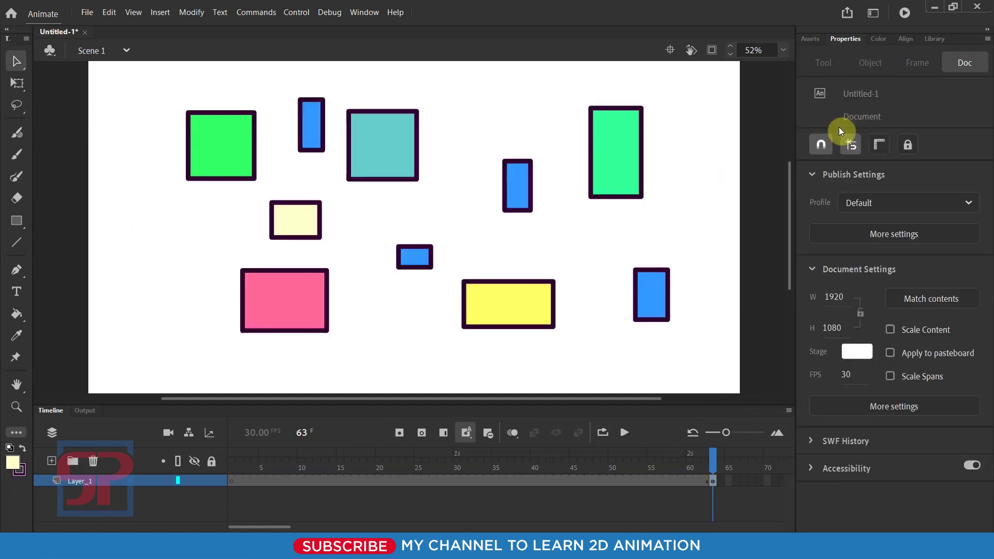
Step: Erase fills and strokes of the rectangles across the stage using the Eraser in Erase Normal mode
{"action": "key", "text": "e"}
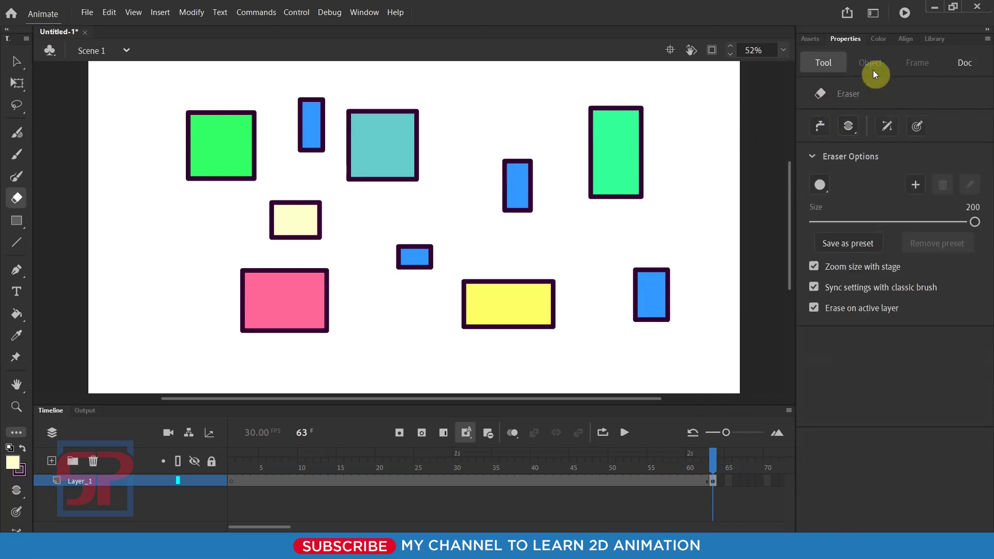
{"action": "left_click", "coordinate": [857, 127]}
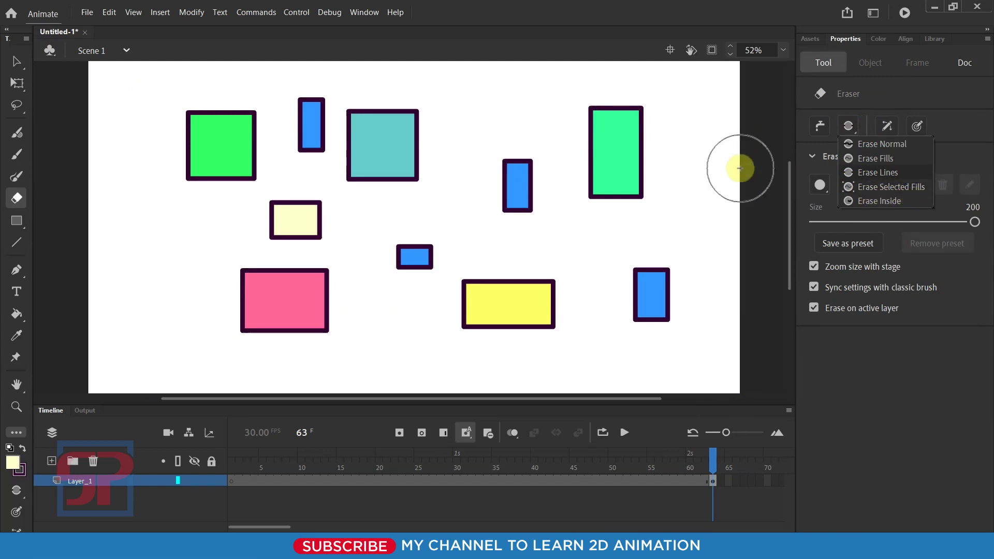
{"action": "left_click", "coordinate": [886, 145]}
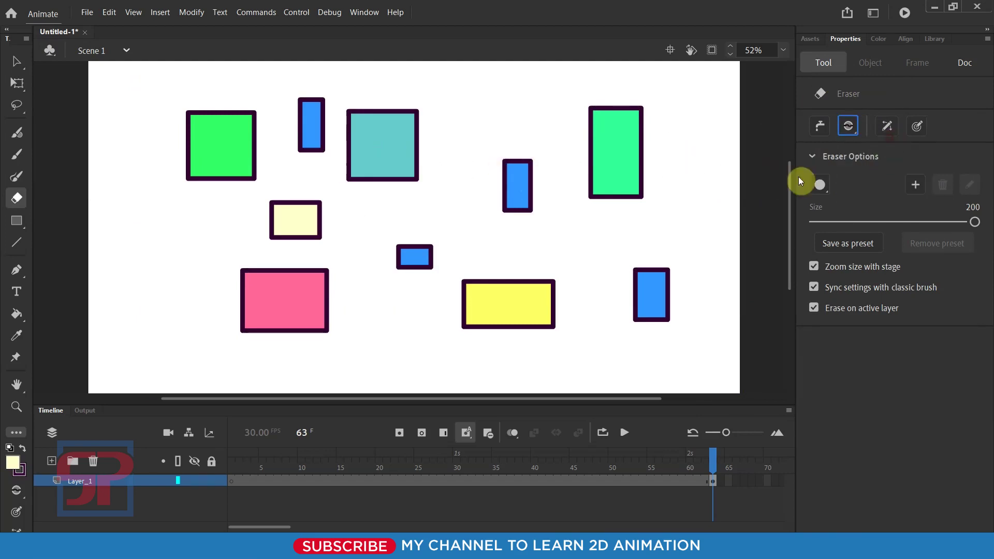
{"action": "mouse_move", "coordinate": [681, 115]}
{"action": "left_mouse_down"}
{"action": "mouse_move", "coordinate": [407, 106]}
{"action": "mouse_move", "coordinate": [646, 191]}
{"action": "mouse_move", "coordinate": [273, 220]}
{"action": "mouse_move", "coordinate": [390, 169]}
{"action": "mouse_move", "coordinate": [326, 296]}
{"action": "mouse_move", "coordinate": [589, 317]}
{"action": "left_mouse_up"}
{"action": "mouse_move", "coordinate": [682, 278]}
{"action": "left_mouse_down"}
{"action": "mouse_move", "coordinate": [449, 317]}
{"action": "mouse_move", "coordinate": [320, 300]}
{"action": "mouse_move", "coordinate": [216, 212]}
{"action": "mouse_move", "coordinate": [252, 244]}
{"action": "mouse_move", "coordinate": [660, 295]}
{"action": "mouse_move", "coordinate": [663, 350]}
{"action": "left_mouse_up"}
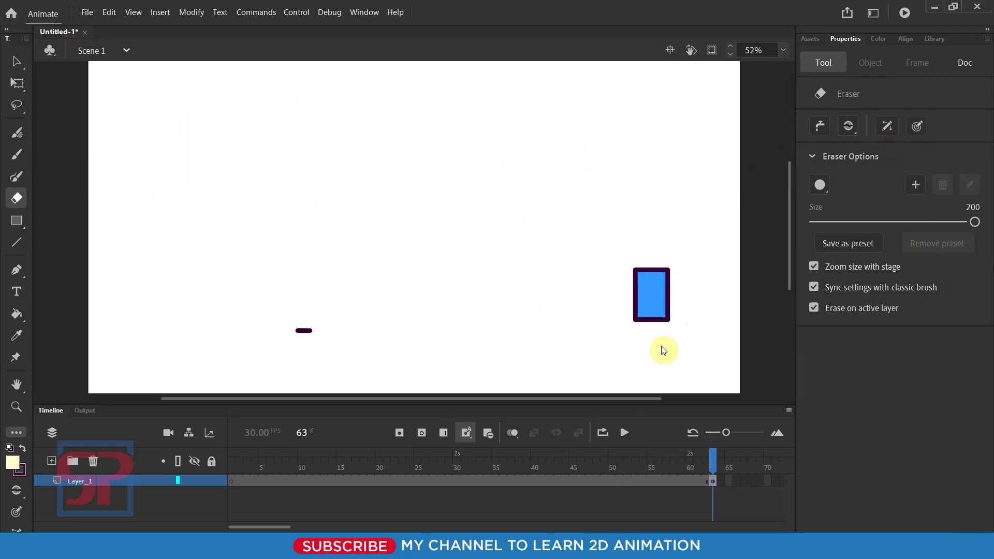
Step: Undo the Erase Normal strokes to restore all ten rectangles, and clear the selection
{"action": "key", "text": "ctrl+z"}
{"action": "key", "text": "ctrl+z"}
{"action": "key", "text": "ctrl+z"}
{"action": "key", "text": "ctrl+z"}
{"action": "key", "text": "ctrl+z"}
{"action": "key", "text": "ctrl+z"}
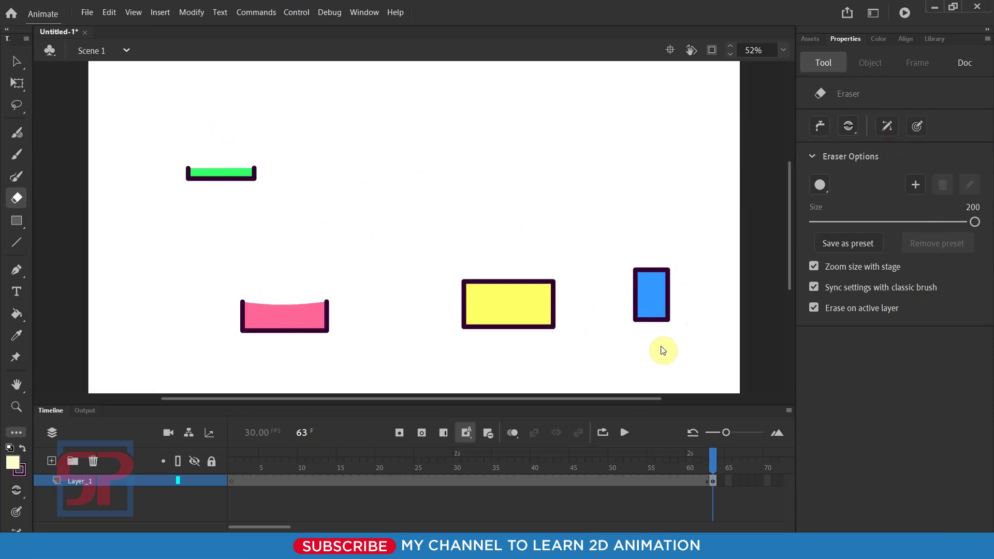
{"action": "key", "text": "ctrl+a"}
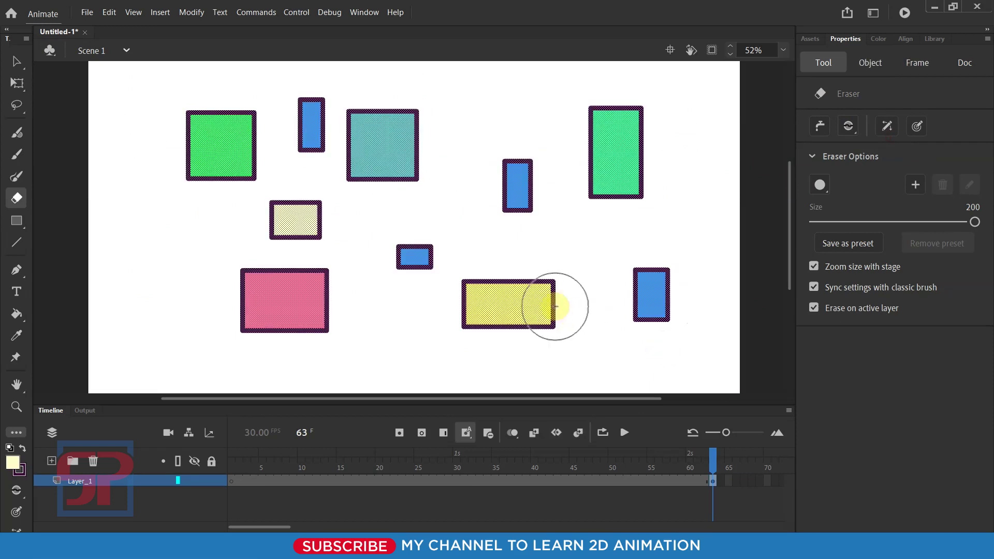
{"action": "left_click", "coordinate": [16, 61]}
{"action": "left_click", "coordinate": [138, 217]}
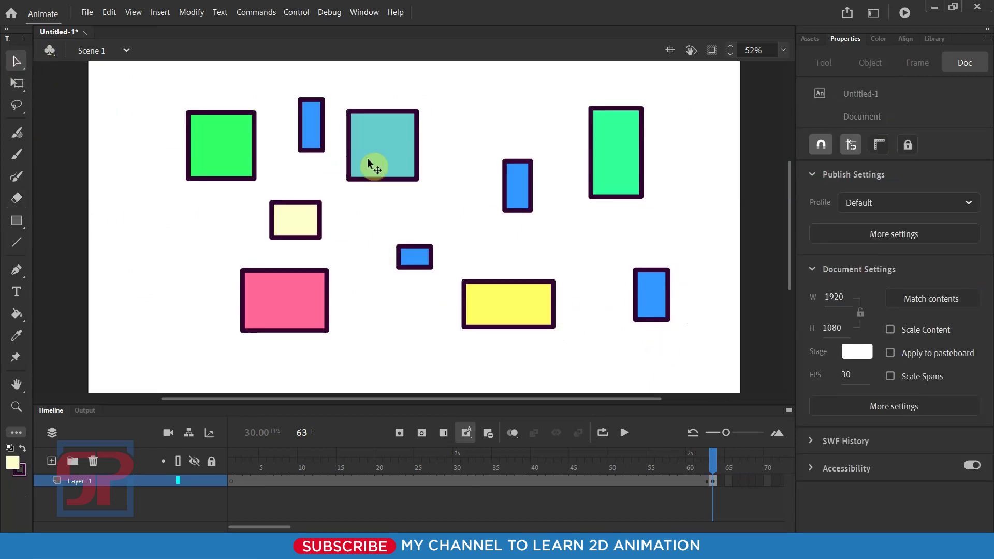
Step: Select the teal square and erase its fill with the Eraser in Erase Selected Fills mode
{"action": "double_click", "coordinate": [369, 165]}
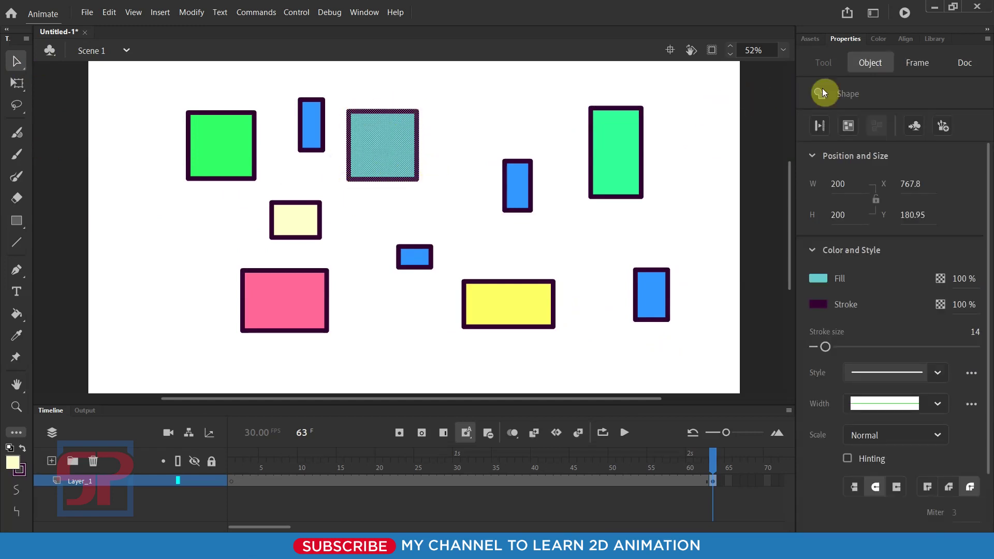
{"action": "key", "text": "e"}
{"action": "left_click", "coordinate": [831, 71]}
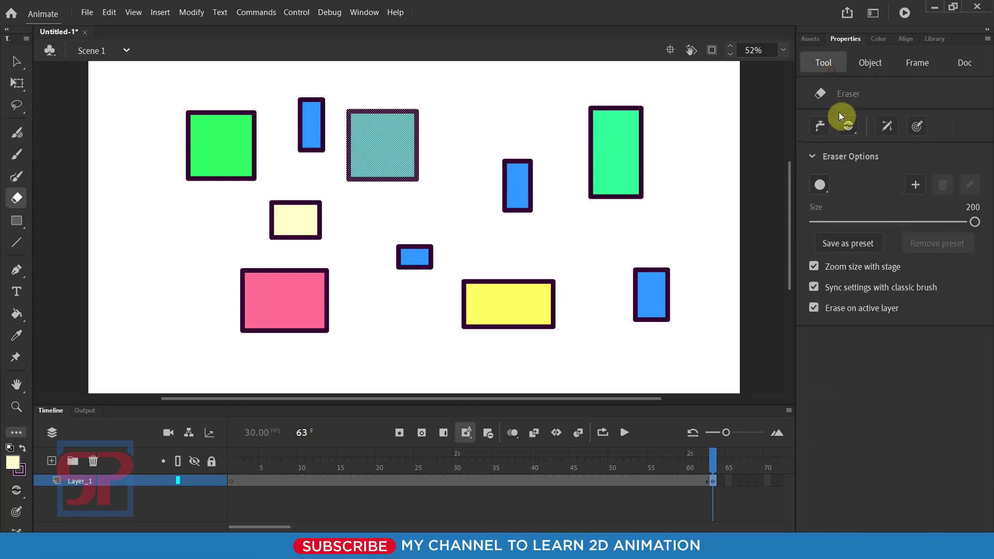
{"action": "left_click", "coordinate": [854, 126]}
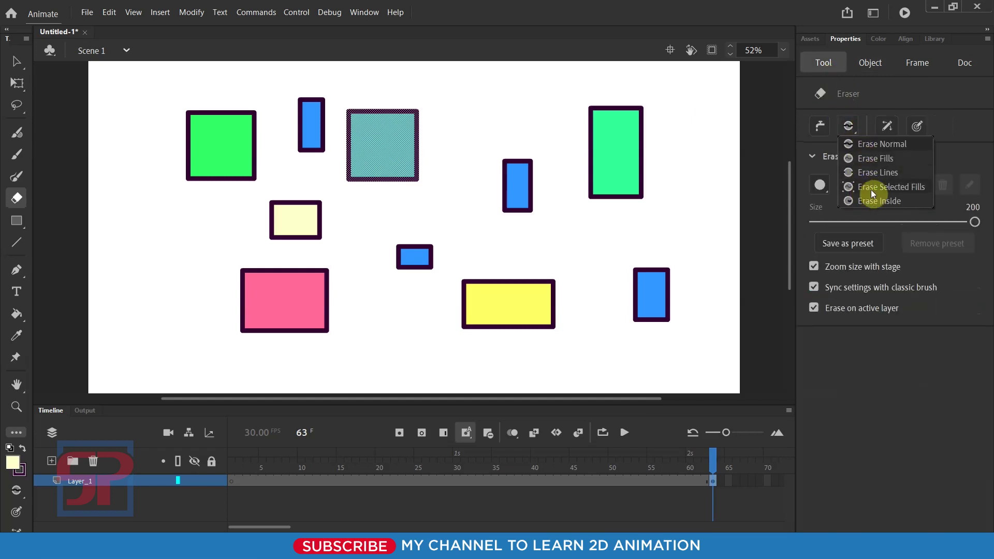
{"action": "left_click", "coordinate": [905, 191]}
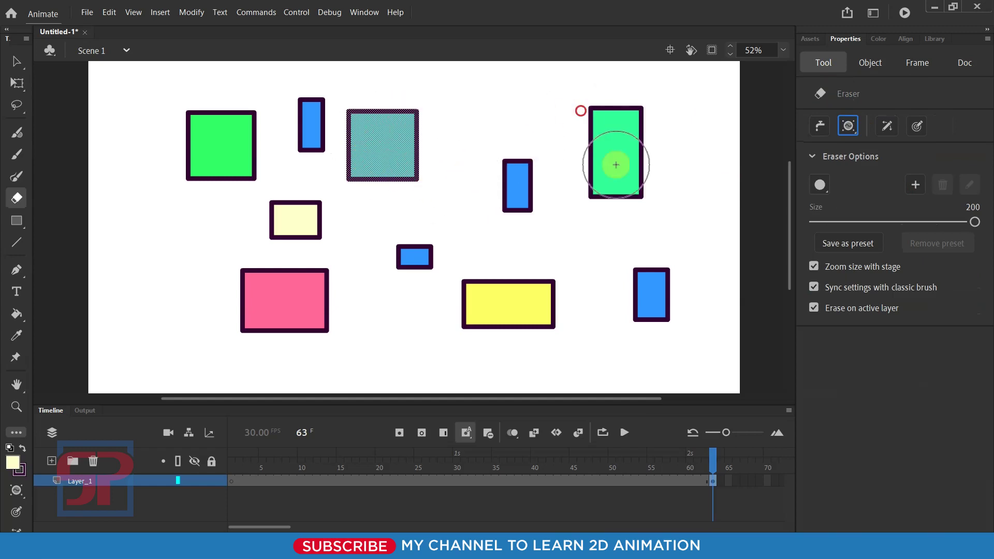
{"action": "mouse_move", "coordinate": [615, 165]}
{"action": "left_mouse_down"}
{"action": "mouse_move", "coordinate": [604, 253]}
{"action": "mouse_move", "coordinate": [225, 290]}
{"action": "mouse_move", "coordinate": [313, 160]}
{"action": "mouse_move", "coordinate": [51, 103]}
{"action": "mouse_move", "coordinate": [472, 193]}
{"action": "mouse_move", "coordinate": [366, 326]}
{"action": "mouse_move", "coordinate": [615, 182]}
{"action": "mouse_move", "coordinate": [603, 267]}
{"action": "mouse_move", "coordinate": [483, 224]}
{"action": "left_mouse_up"}
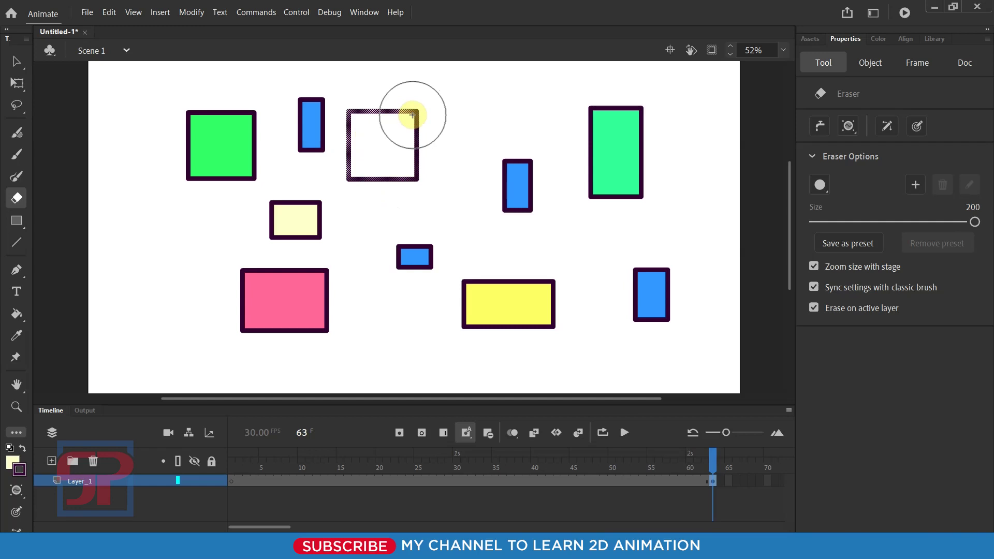
Step: Undo the erase of the teal square's fill and deselect the square
{"action": "key", "text": "ctrl+z"}
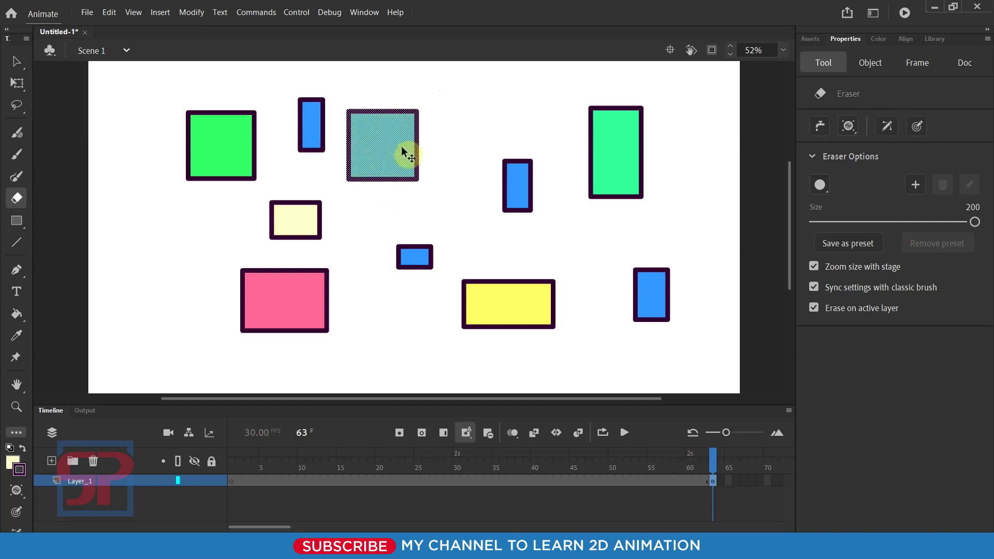
{"action": "left_click", "coordinate": [17, 61]}
{"action": "left_click", "coordinate": [434, 108]}
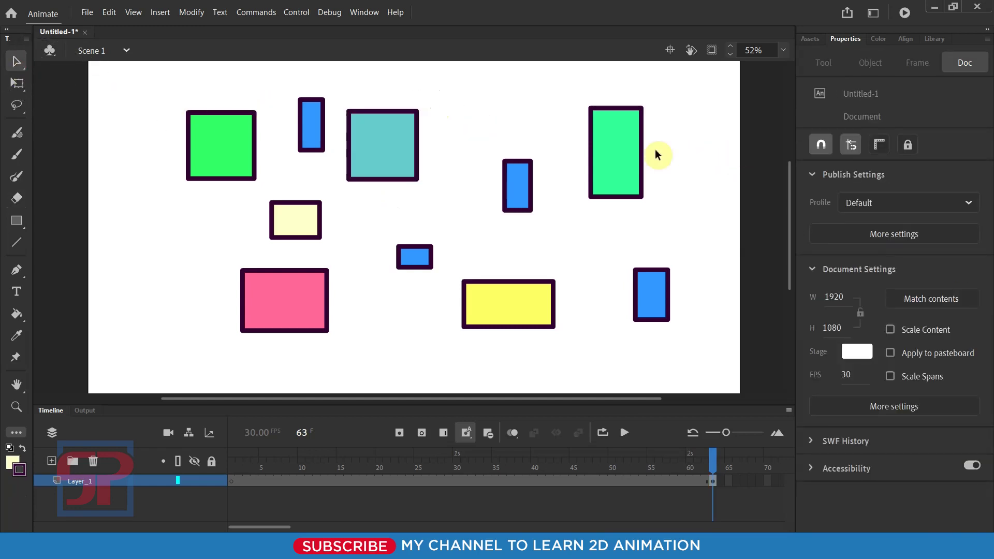
{"action": "key", "text": "e"}
{"action": "left_click", "coordinate": [849, 125]}
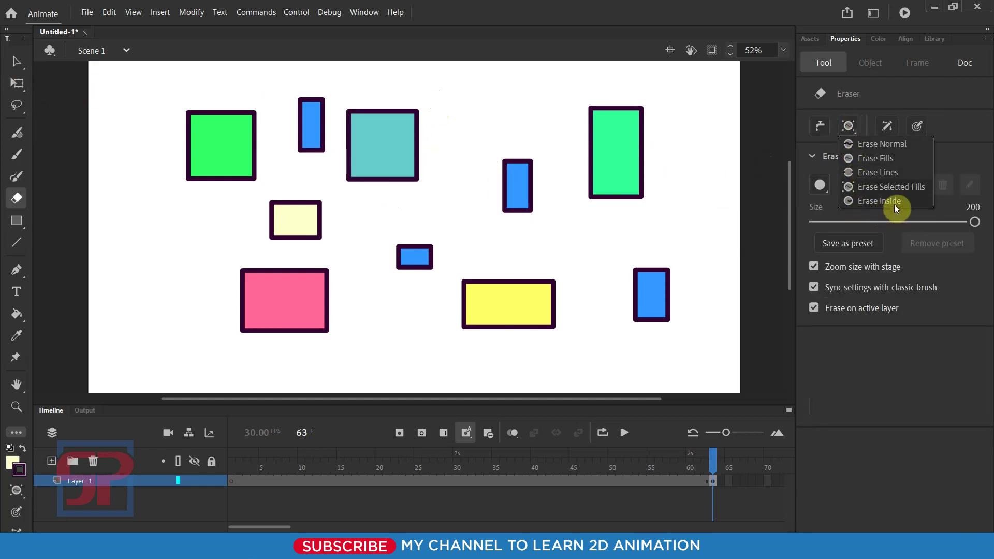
{"action": "left_click", "coordinate": [17, 81]}
{"action": "key", "text": "v"}
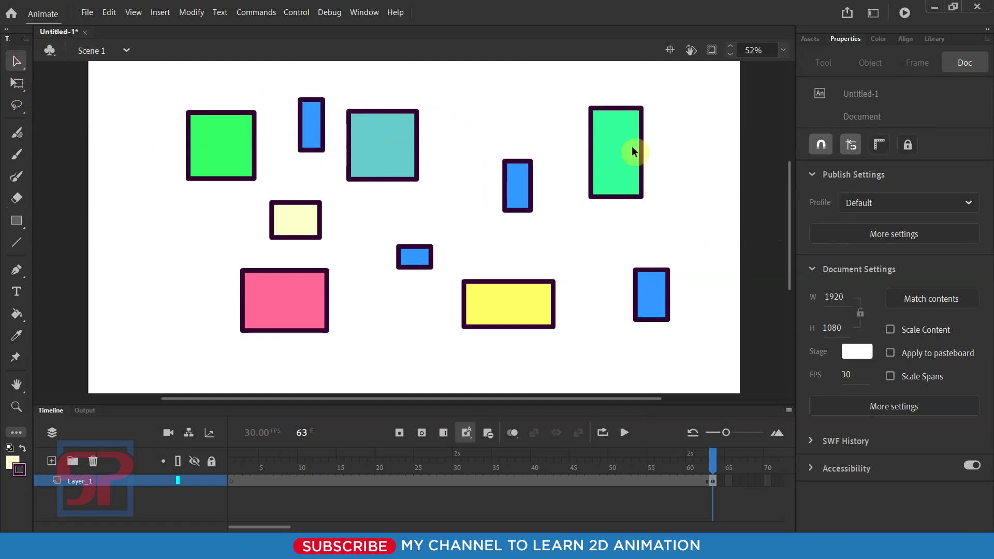
Step: Erase the fills of the teal and green squares, the narrow blue rectangle and the cream rectangle with the Eraser in Erase Inside mode
{"action": "key", "text": "e"}
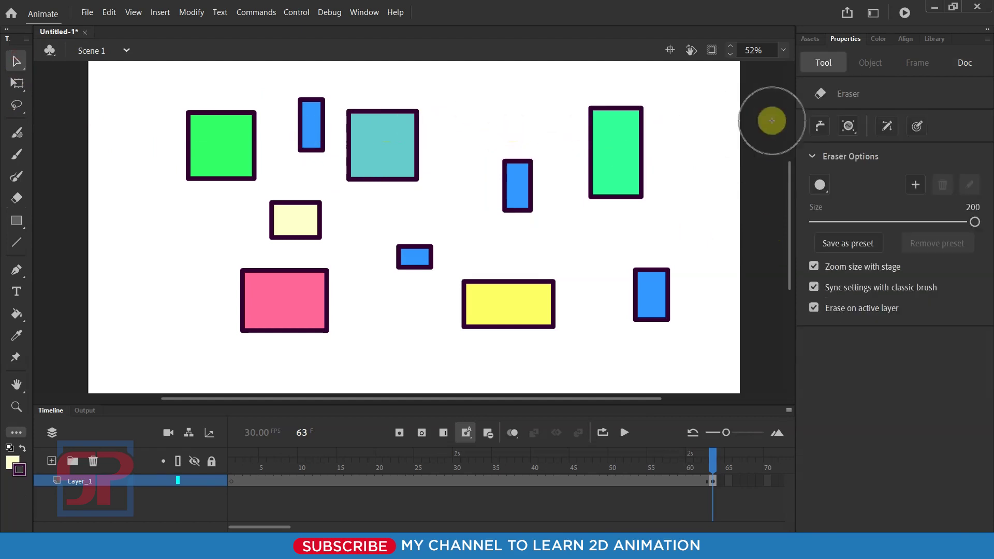
{"action": "left_click", "coordinate": [849, 126]}
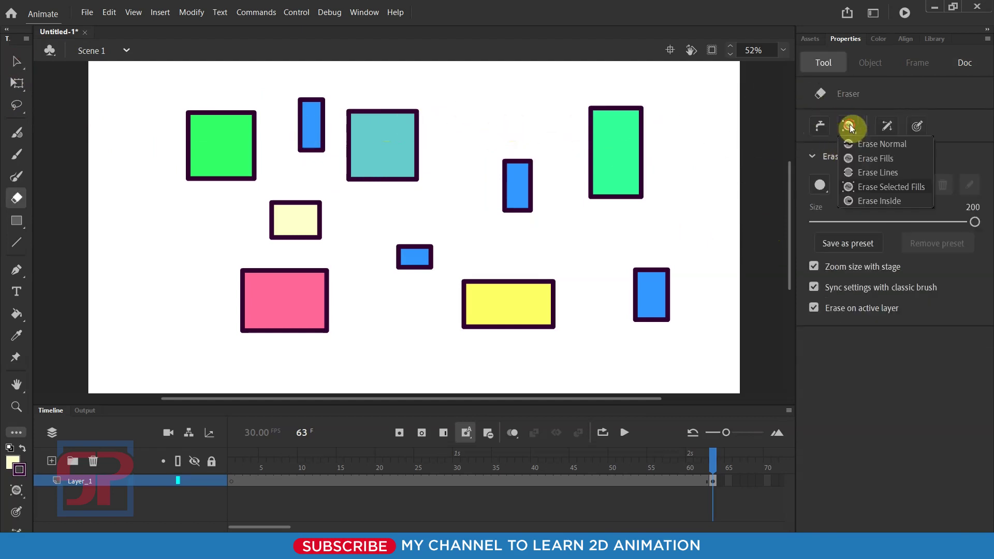
{"action": "left_click", "coordinate": [871, 200]}
{"action": "mouse_move", "coordinate": [420, 153]}
{"action": "left_mouse_down"}
{"action": "mouse_move", "coordinate": [229, 160]}
{"action": "mouse_move", "coordinate": [356, 120]}
{"action": "mouse_move", "coordinate": [28, 126]}
{"action": "mouse_move", "coordinate": [409, 140]}
{"action": "mouse_move", "coordinate": [193, 294]}
{"action": "mouse_move", "coordinate": [310, 330]}
{"action": "mouse_move", "coordinate": [560, 324]}
{"action": "mouse_move", "coordinate": [572, 239]}
{"action": "mouse_move", "coordinate": [508, 168]}
{"action": "mouse_move", "coordinate": [585, 289]}
{"action": "mouse_move", "coordinate": [582, 110]}
{"action": "mouse_move", "coordinate": [635, 328]}
{"action": "mouse_move", "coordinate": [628, 79]}
{"action": "mouse_move", "coordinate": [410, 240]}
{"action": "mouse_move", "coordinate": [603, 159]}
{"action": "mouse_move", "coordinate": [481, 297]}
{"action": "left_mouse_up"}
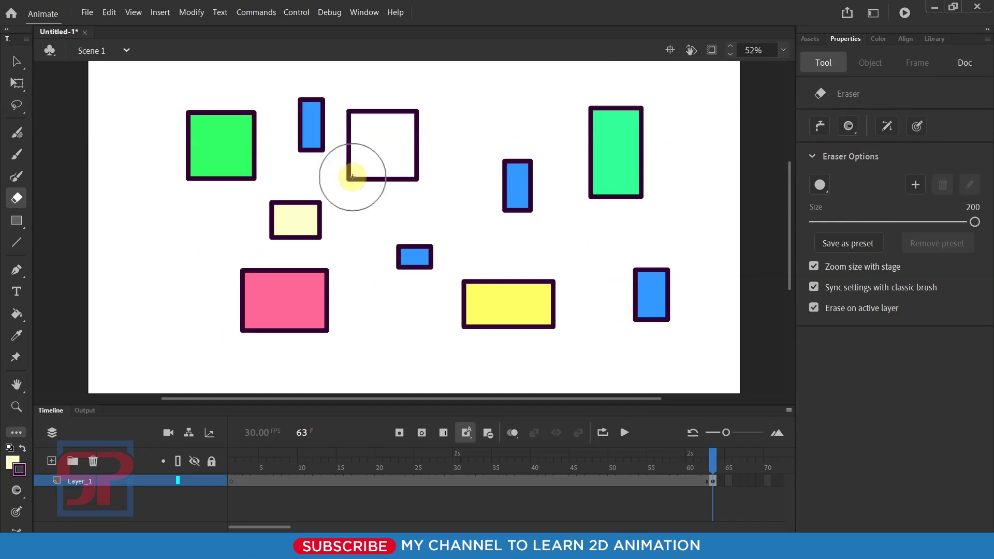
{"action": "left_click_drag", "start_coordinate": [314, 129], "coordinate": [290, 233]}
{"action": "mouse_move", "coordinate": [221, 146]}
{"action": "left_mouse_down"}
{"action": "mouse_move", "coordinate": [221, 133]}
{"action": "mouse_move", "coordinate": [206, 222]}
{"action": "mouse_move", "coordinate": [249, 223]}
{"action": "left_mouse_up"}
{"action": "mouse_move", "coordinate": [282, 225]}
{"action": "left_mouse_down"}
{"action": "mouse_move", "coordinate": [274, 246]}
{"action": "mouse_move", "coordinate": [342, 223]}
{"action": "mouse_move", "coordinate": [237, 230]}
{"action": "left_mouse_up"}
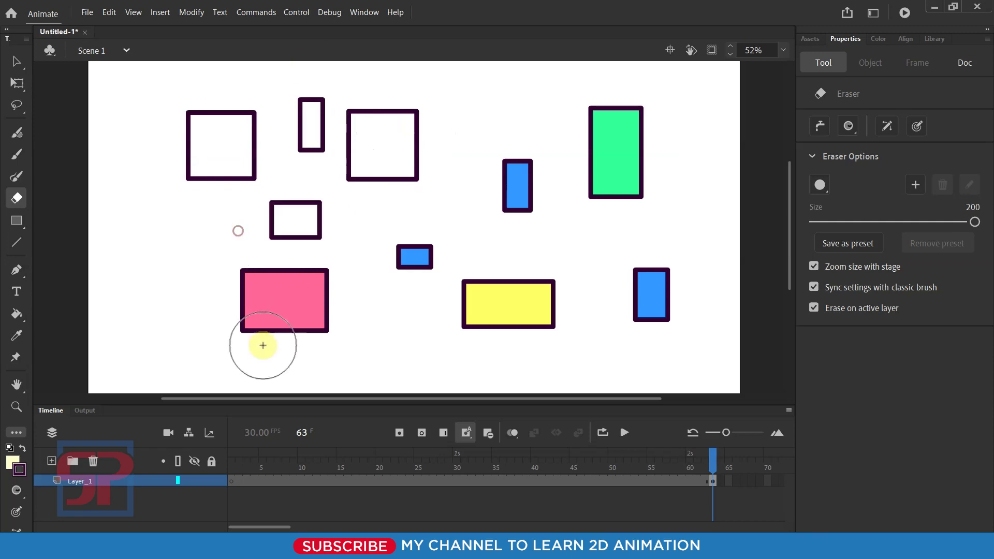
Step: Erase the fills of the remaining pink, yellow, mint green and three blue rectangles in Erase Inside mode, and return to the Selection tool
{"action": "mouse_move", "coordinate": [261, 343]}
{"action": "left_mouse_down"}
{"action": "mouse_move", "coordinate": [300, 301]}
{"action": "mouse_move", "coordinate": [292, 276]}
{"action": "mouse_move", "coordinate": [238, 294]}
{"action": "mouse_move", "coordinate": [310, 357]}
{"action": "mouse_move", "coordinate": [372, 345]}
{"action": "left_mouse_up"}
{"action": "mouse_move", "coordinate": [436, 282]}
{"action": "left_mouse_down"}
{"action": "mouse_move", "coordinate": [413, 253]}
{"action": "mouse_move", "coordinate": [372, 275]}
{"action": "mouse_move", "coordinate": [412, 286]}
{"action": "left_mouse_up"}
{"action": "mouse_move", "coordinate": [502, 311]}
{"action": "left_mouse_down"}
{"action": "mouse_move", "coordinate": [551, 292]}
{"action": "mouse_move", "coordinate": [446, 333]}
{"action": "mouse_move", "coordinate": [404, 331]}
{"action": "left_mouse_up"}
{"action": "mouse_move", "coordinate": [282, 311]}
{"action": "left_mouse_down"}
{"action": "mouse_move", "coordinate": [220, 324]}
{"action": "mouse_move", "coordinate": [312, 354]}
{"action": "mouse_move", "coordinate": [372, 318]}
{"action": "left_mouse_up"}
{"action": "mouse_move", "coordinate": [584, 155]}
{"action": "left_mouse_down"}
{"action": "mouse_move", "coordinate": [605, 157]}
{"action": "mouse_move", "coordinate": [607, 140]}
{"action": "mouse_move", "coordinate": [613, 221]}
{"action": "left_mouse_up"}
{"action": "mouse_move", "coordinate": [542, 210]}
{"action": "left_mouse_down"}
{"action": "mouse_move", "coordinate": [515, 188]}
{"action": "mouse_move", "coordinate": [526, 268]}
{"action": "left_mouse_up"}
{"action": "left_click_drag", "start_coordinate": [645, 289], "coordinate": [657, 324]}
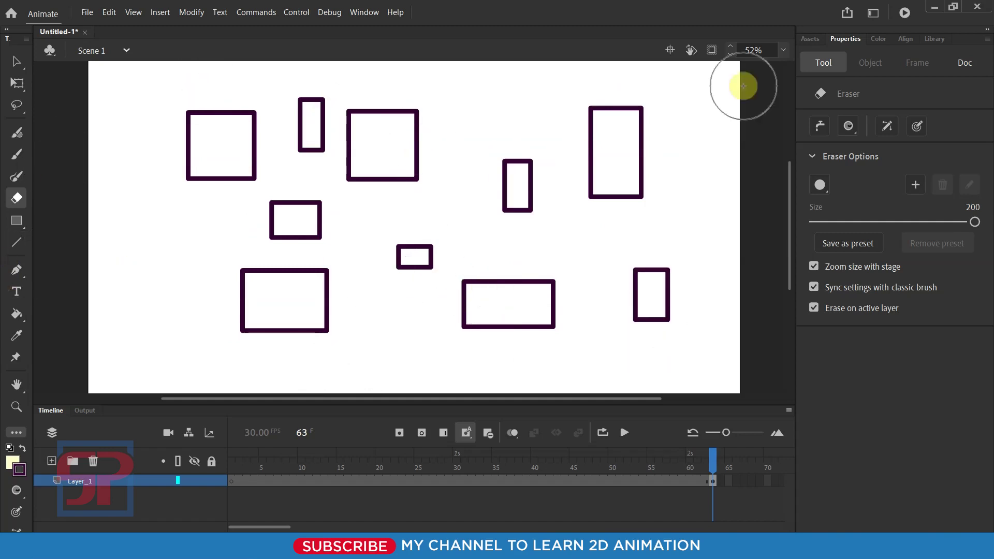
{"action": "left_click", "coordinate": [849, 126]}
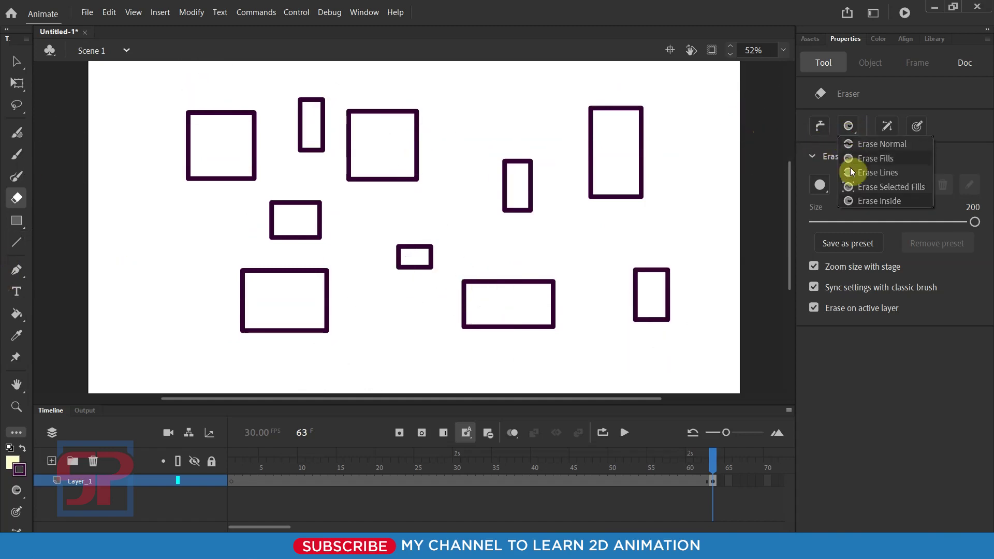
{"action": "left_click", "coordinate": [867, 399]}
{"action": "key", "text": "v"}
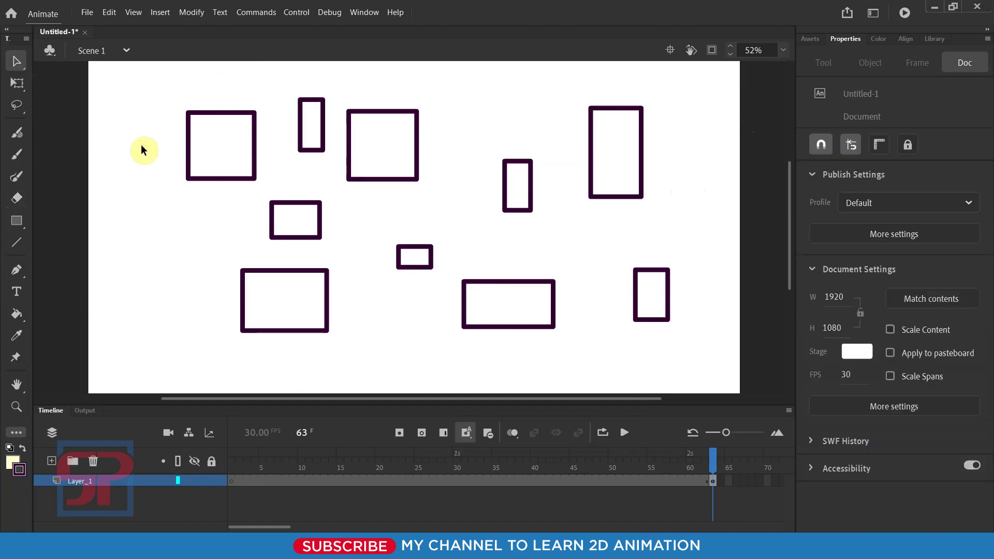